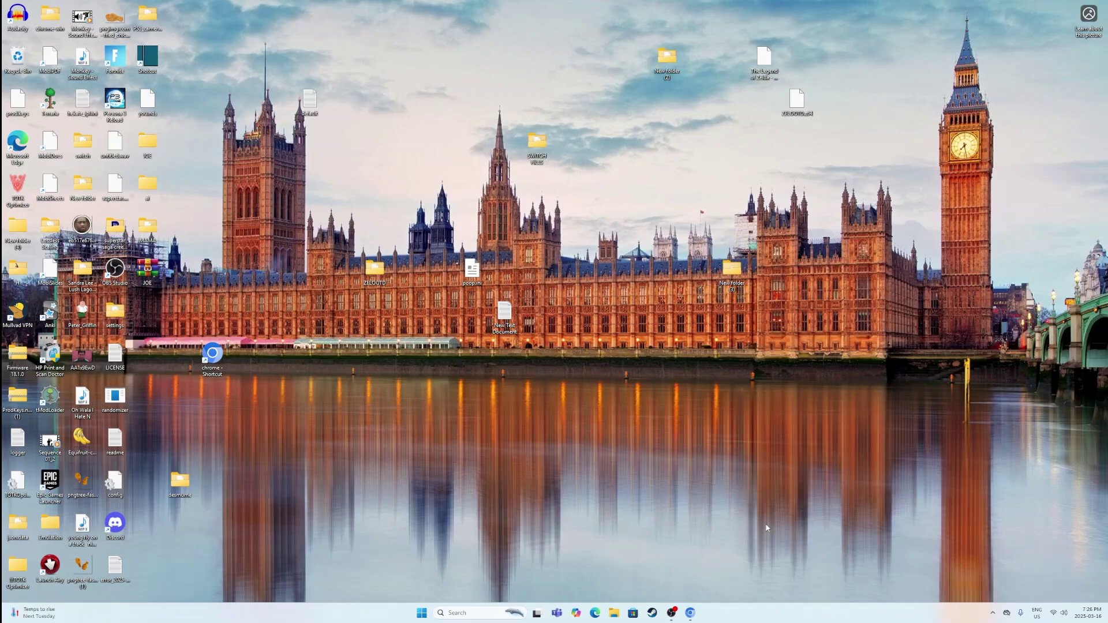
- Bring up ismyswitchpatched.com in Chrome and scroll to the serial number input
click(691, 613)
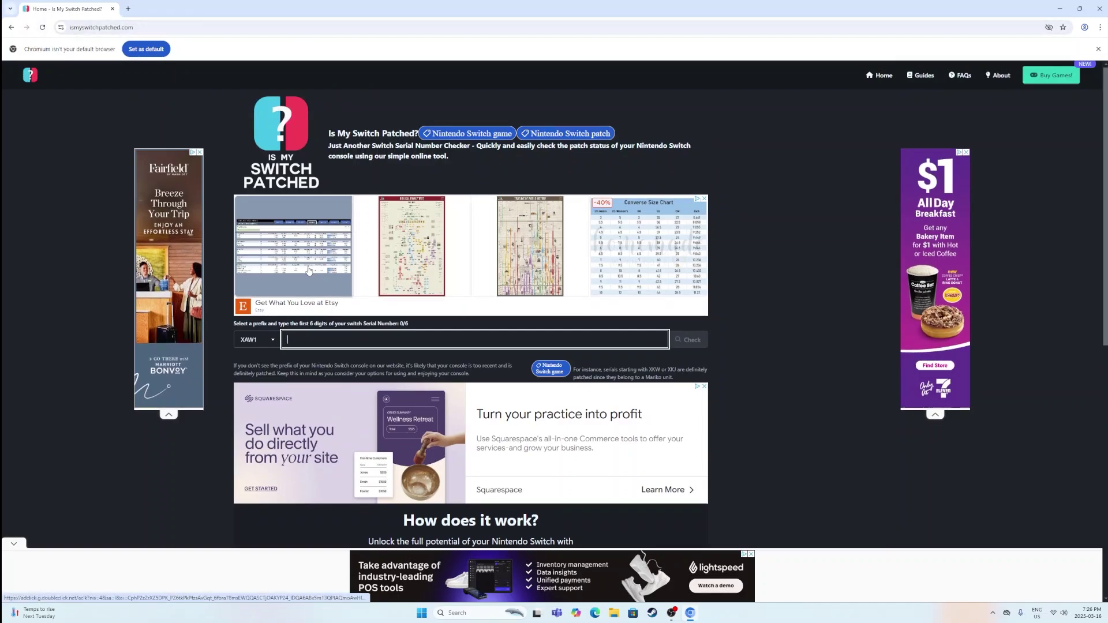
scroll(337, 272, down, 1)
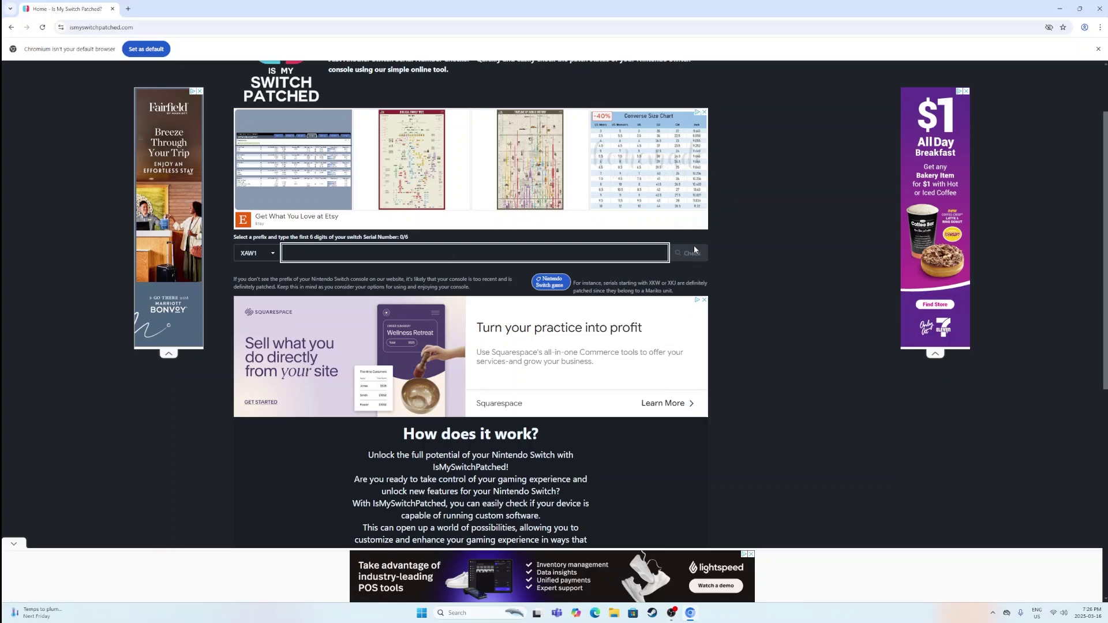
scroll(508, 315, down, 1)
scroll(508, 315, up, 1)
- Minimize Chrome and launch Discord from the desktop to reach #switch-files
click(1059, 8)
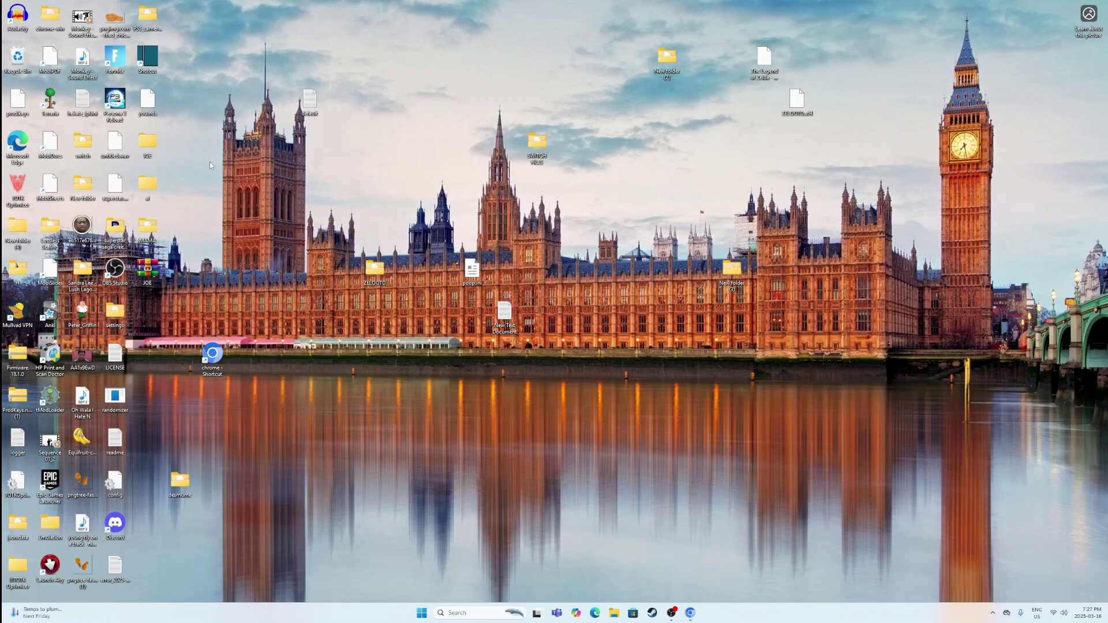
double_click(118, 522)
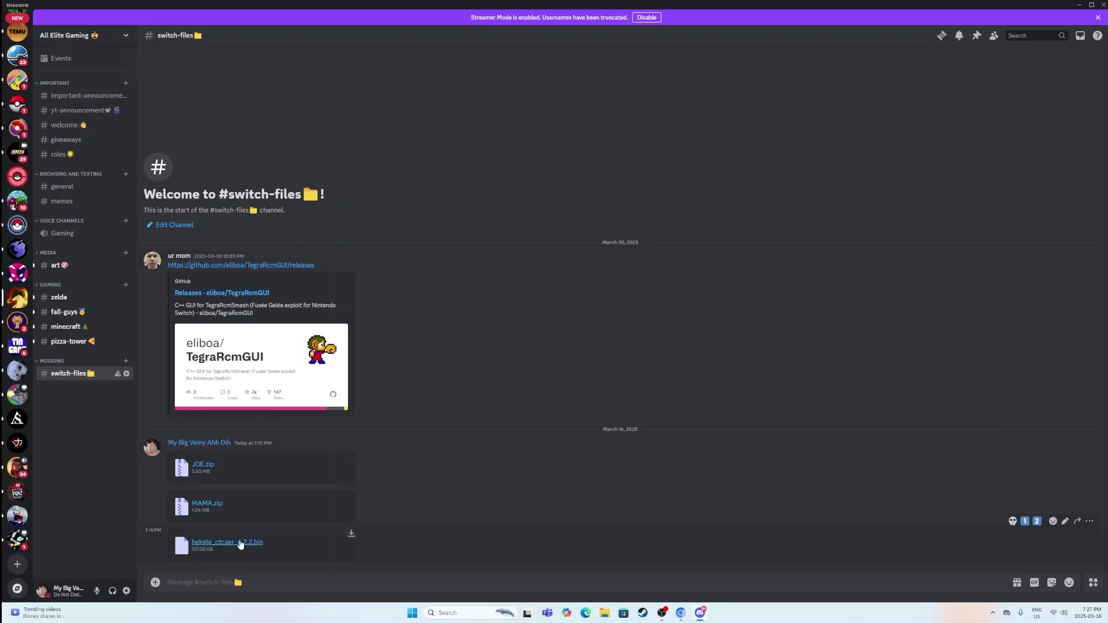
- Close Discord and open the desktop SWITCH FILES folder in File Explorer
click(1102, 5)
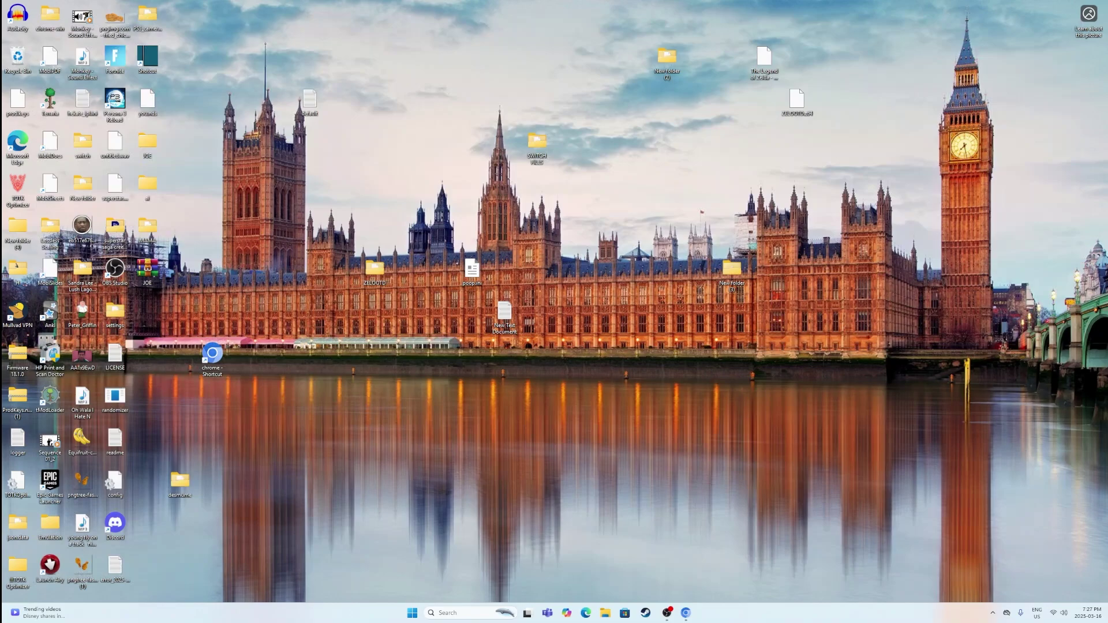
double_click(537, 141)
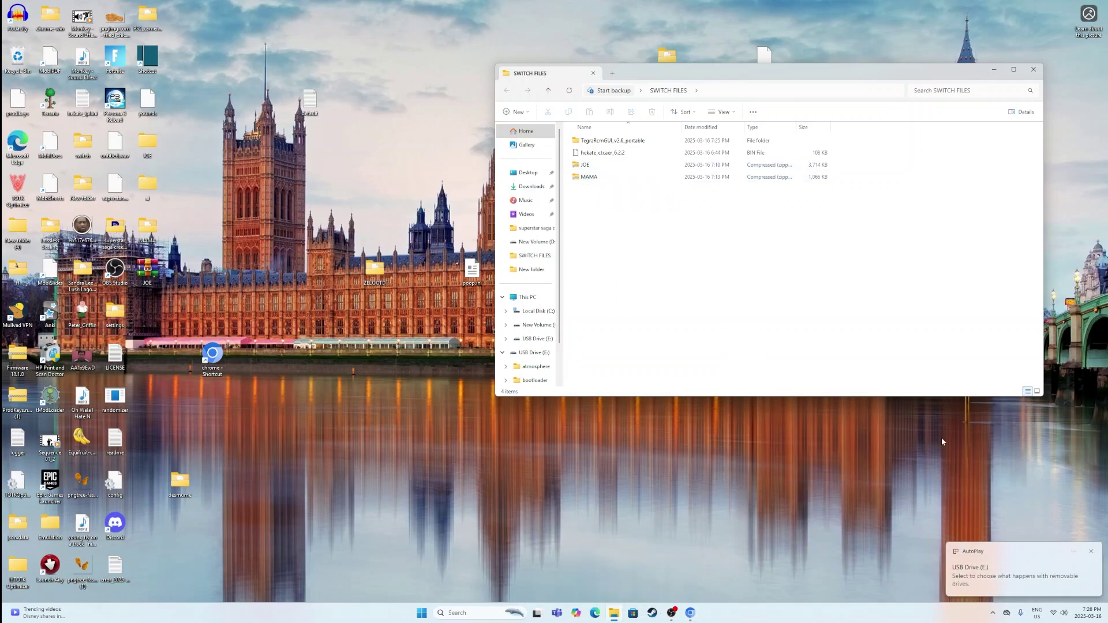
- Permanently delete all nine existing items from USB Drive (E:)
click(531, 352)
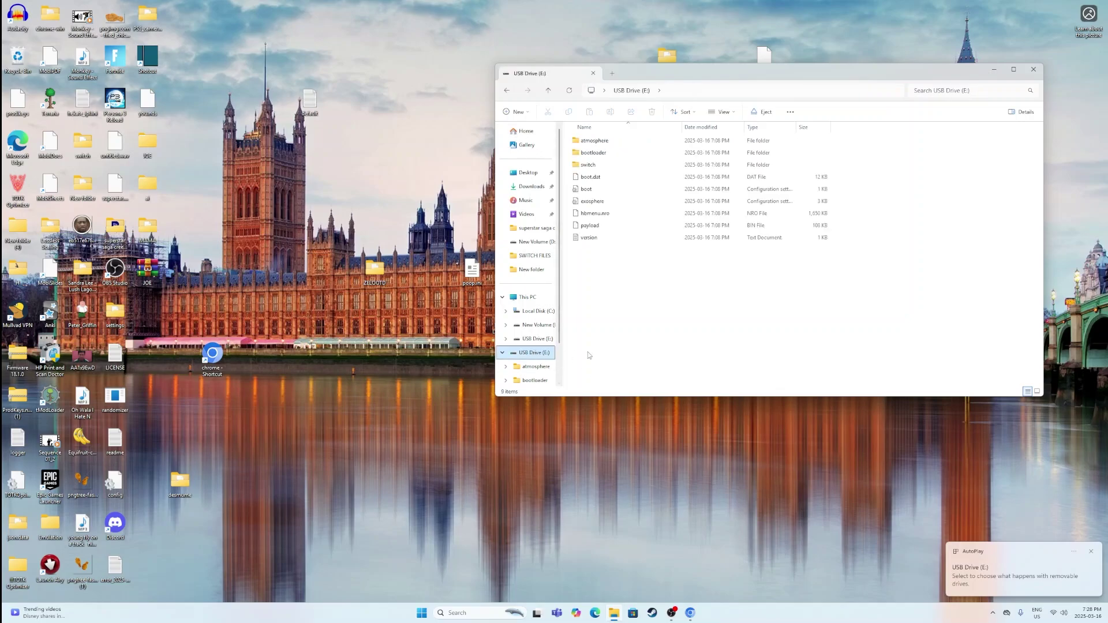
drag(658, 315, 585, 137)
right_click(607, 189)
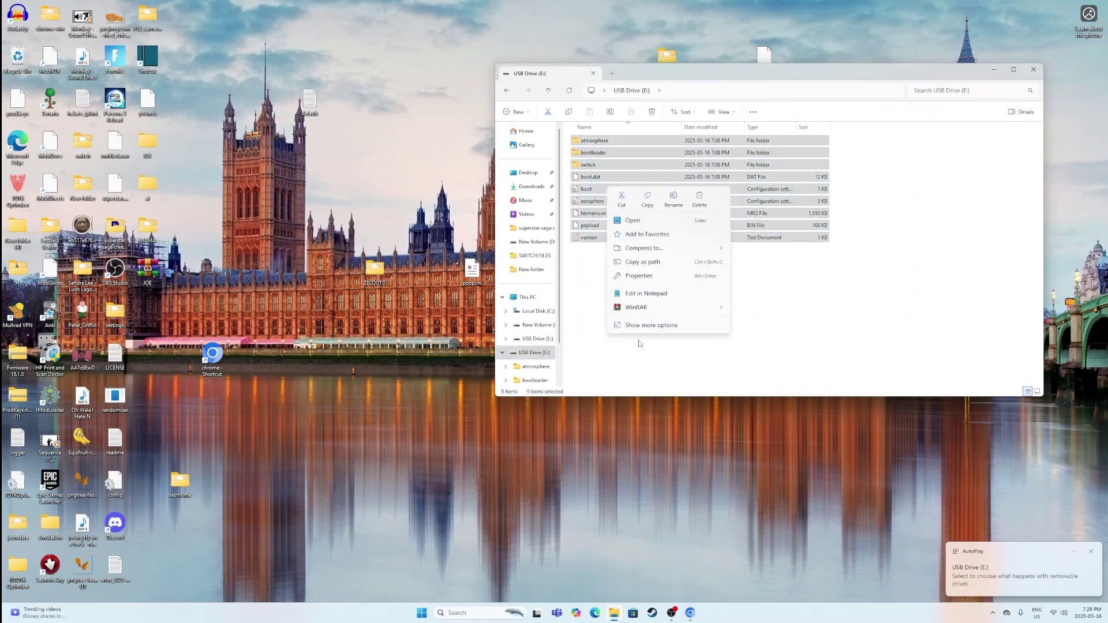
click(699, 199)
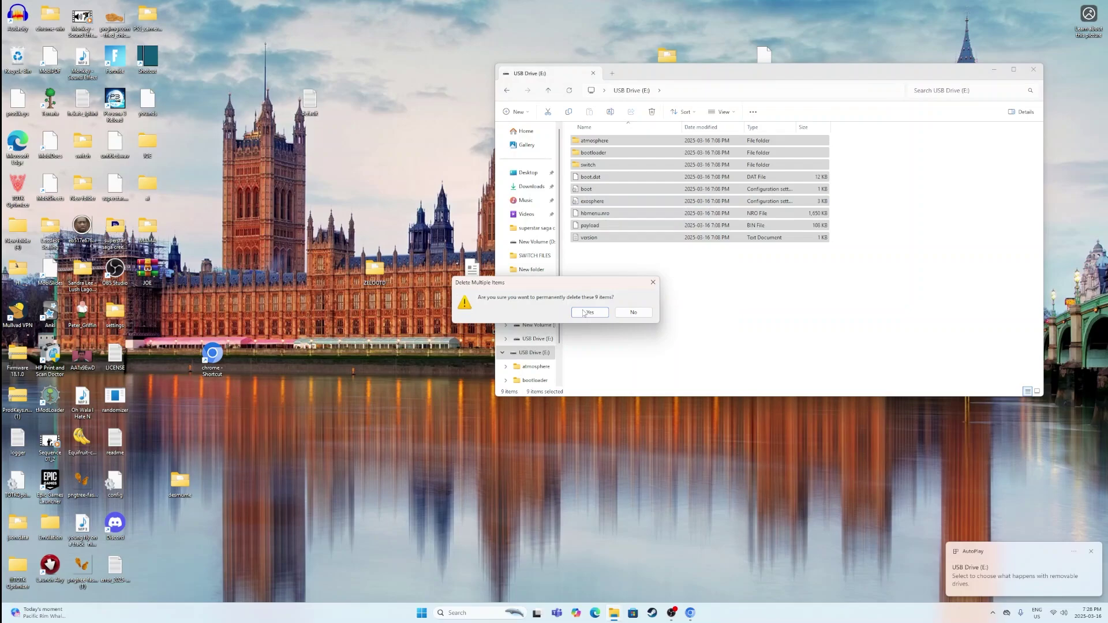
click(585, 312)
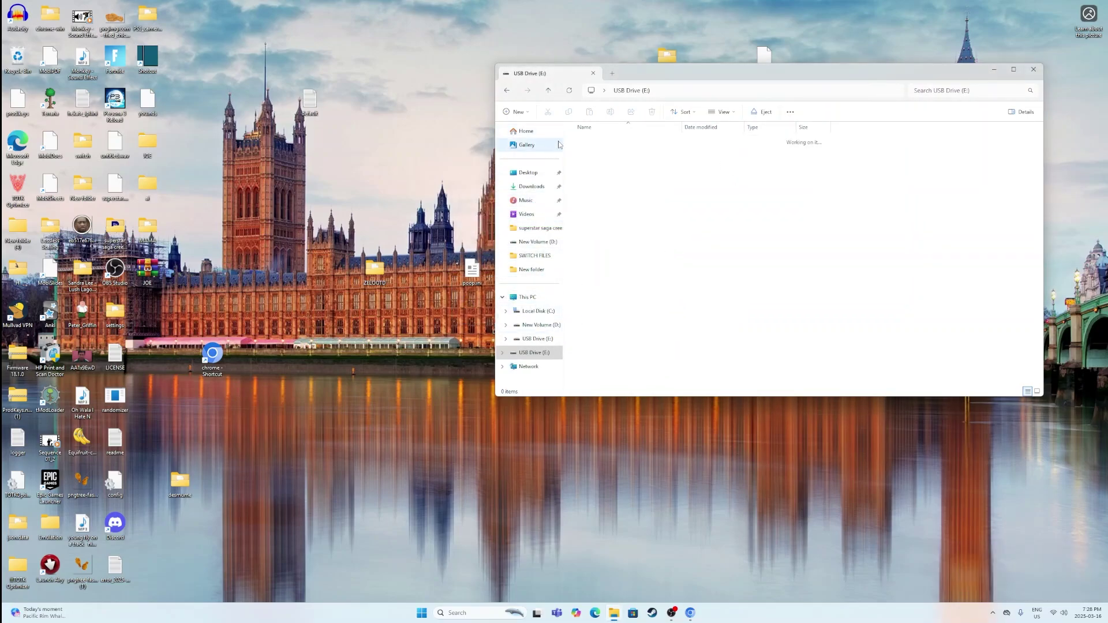
- Copy the atmosphere and bootloader folders from JOE.zip onto USB Drive (E:)
click(534, 255)
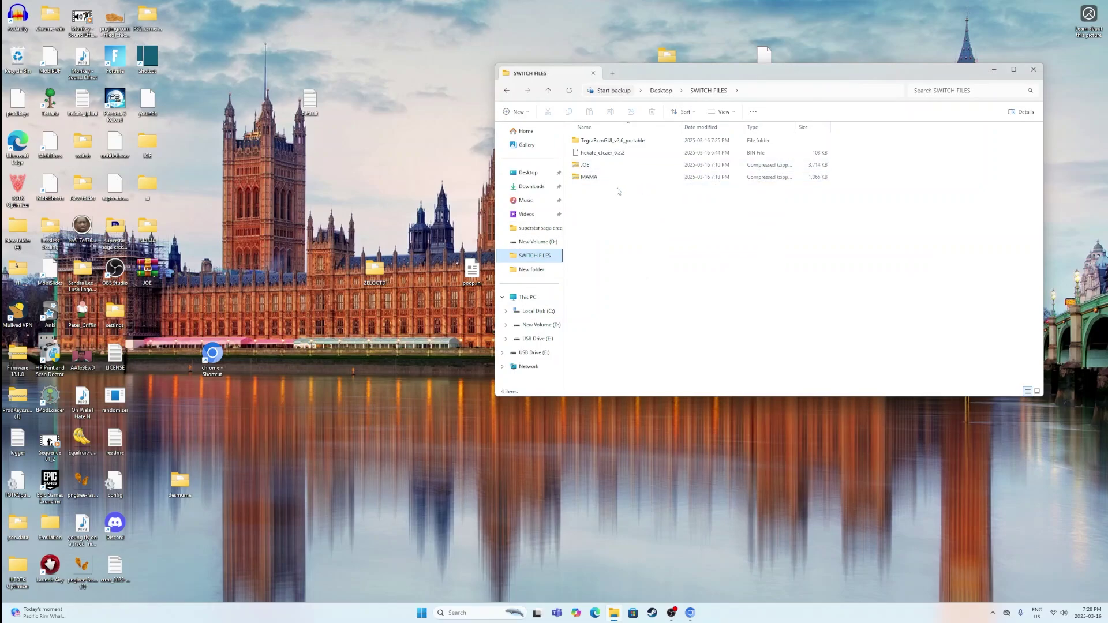
double_click(599, 165)
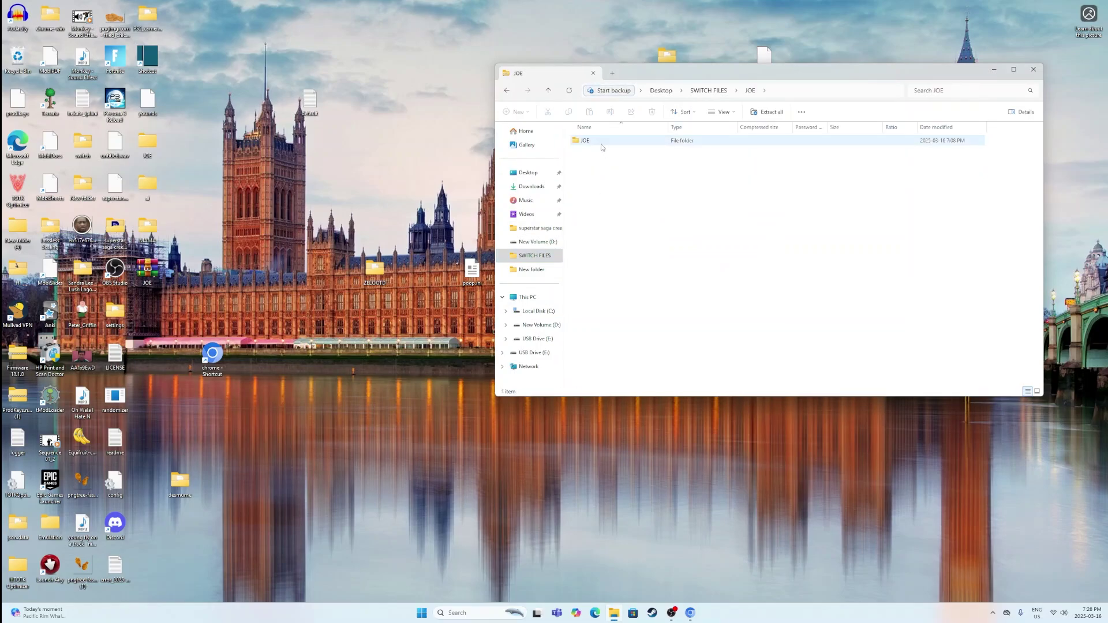
double_click(601, 144)
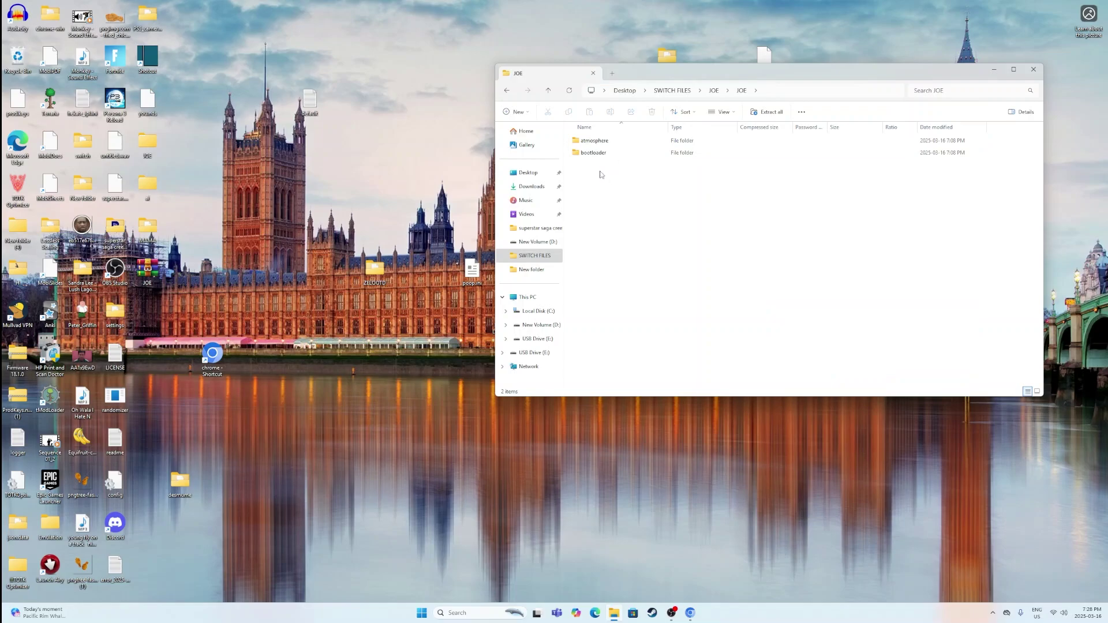
drag(600, 174, 599, 141)
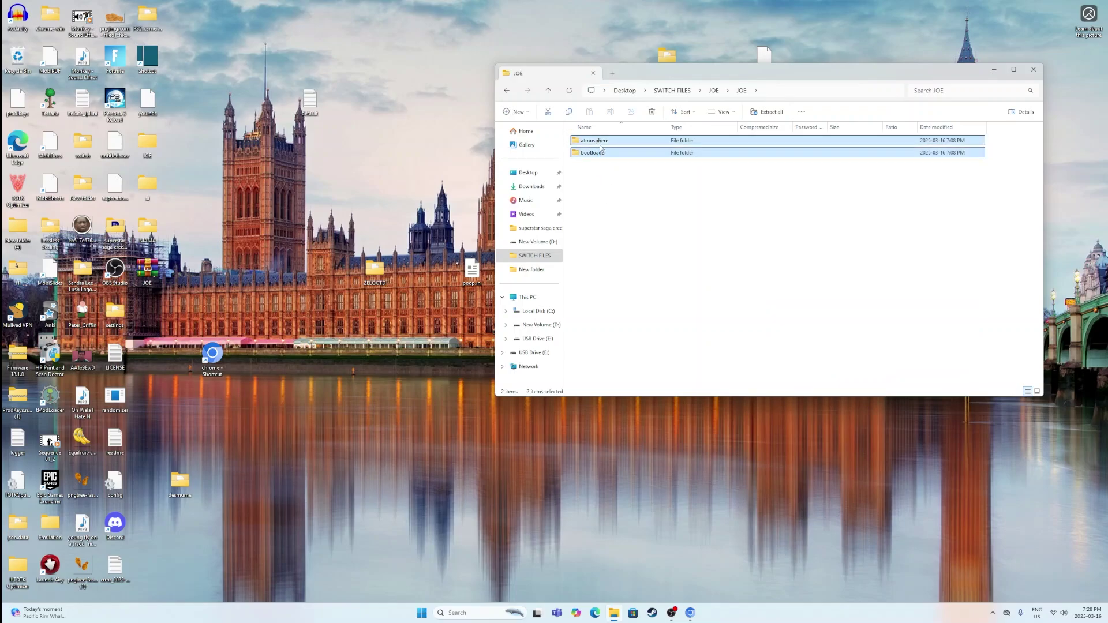
right_click(600, 144)
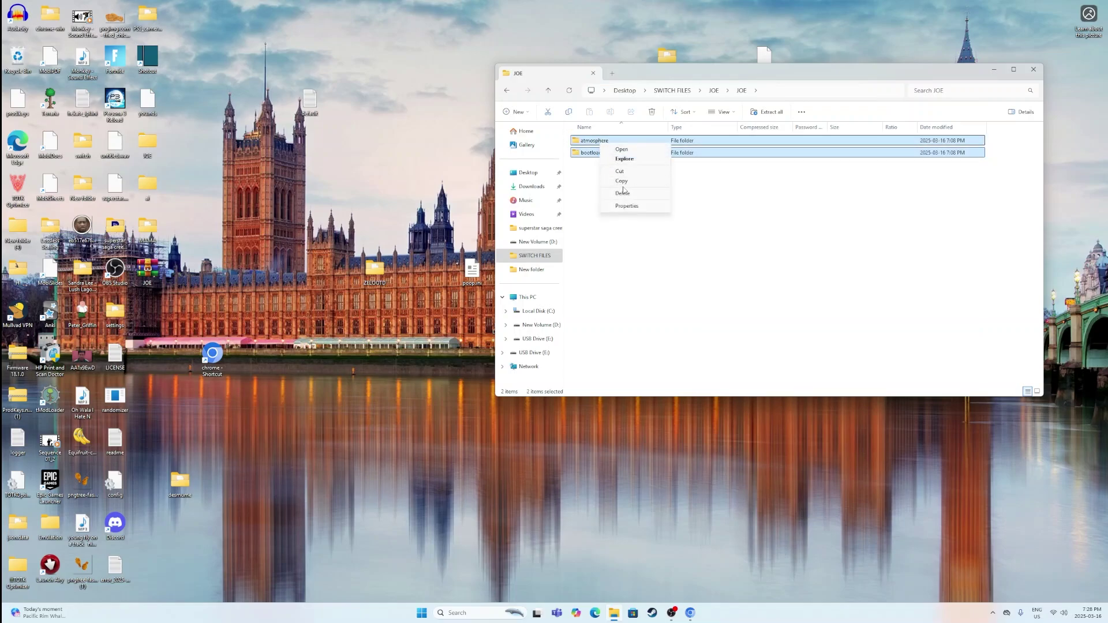
click(621, 181)
click(533, 352)
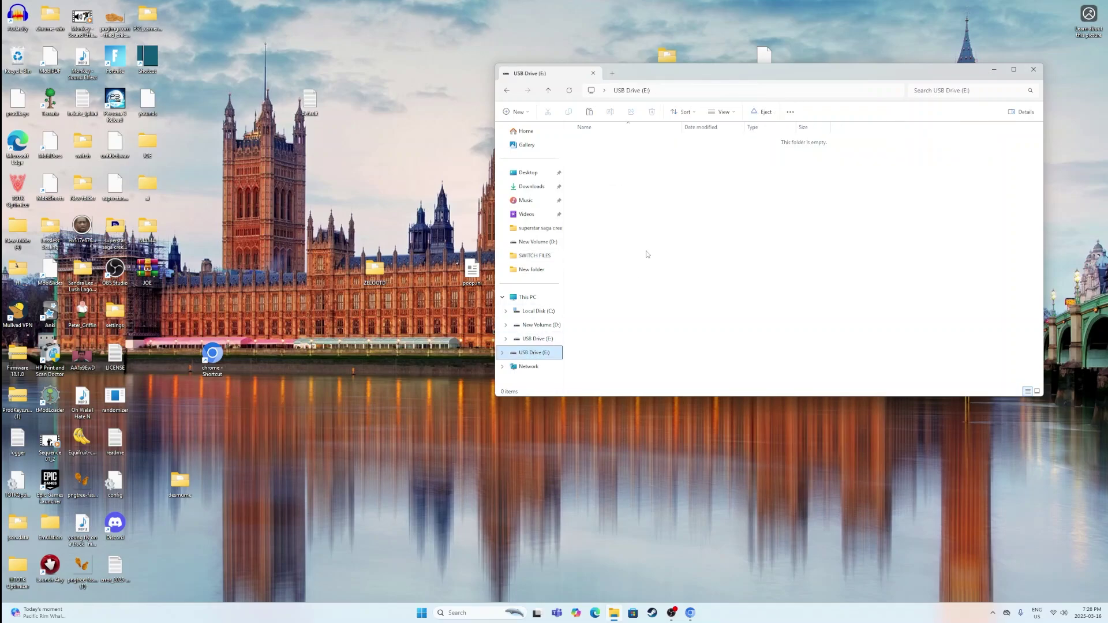
right_click(646, 213)
click(663, 227)
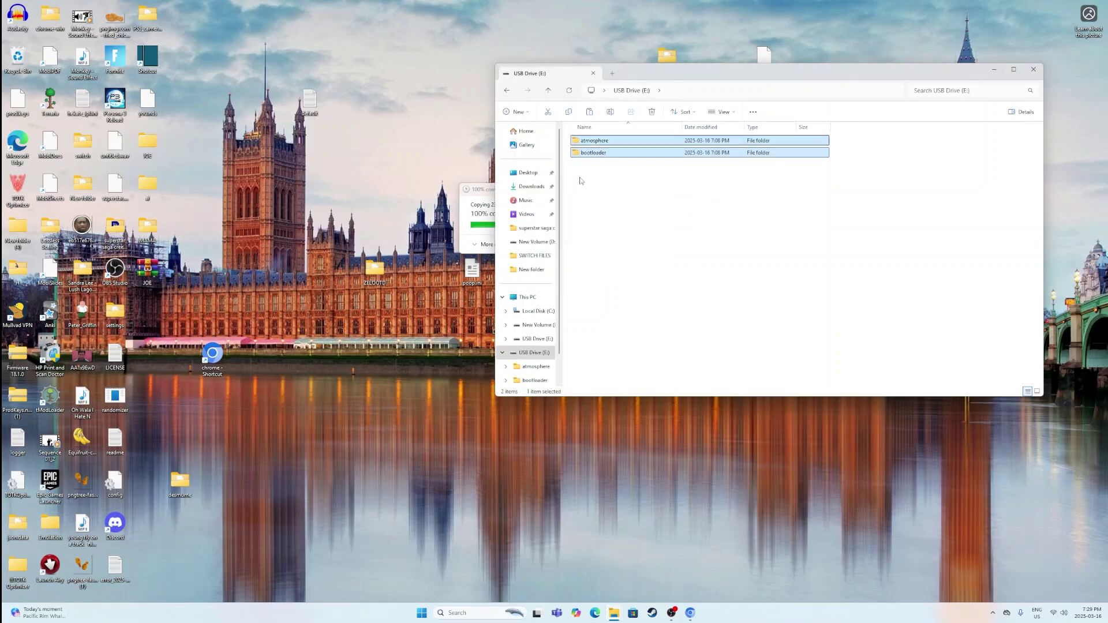
- Copy switch, boot, boot.dat, exosphere, hbmenu.nro, payload and version from MAMA.zip to USB Drive (E:)
click(506, 91)
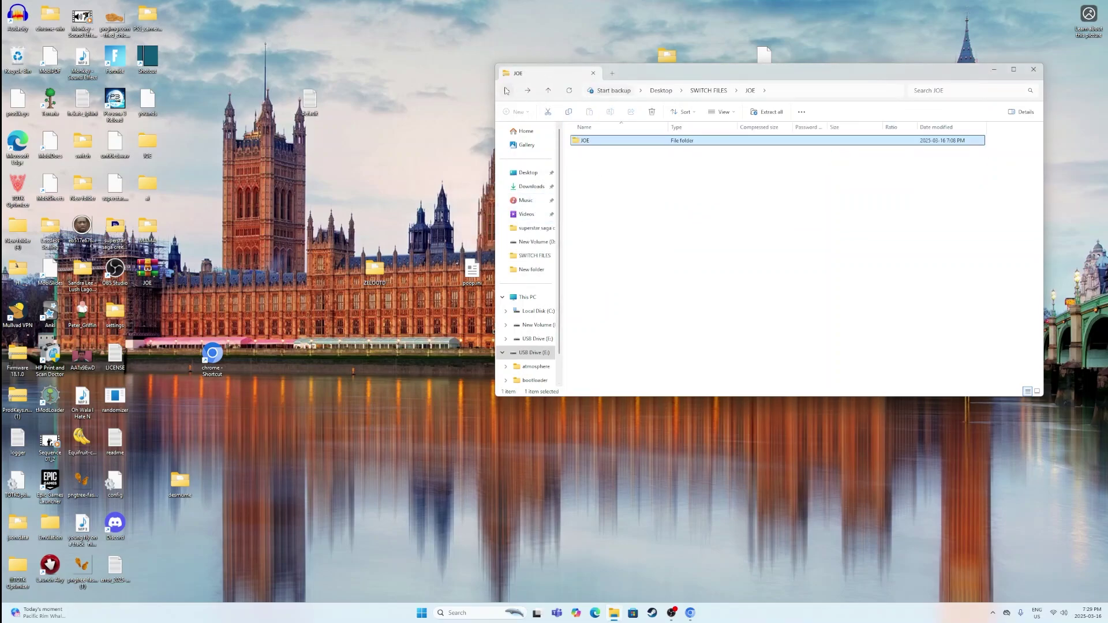
click(506, 91)
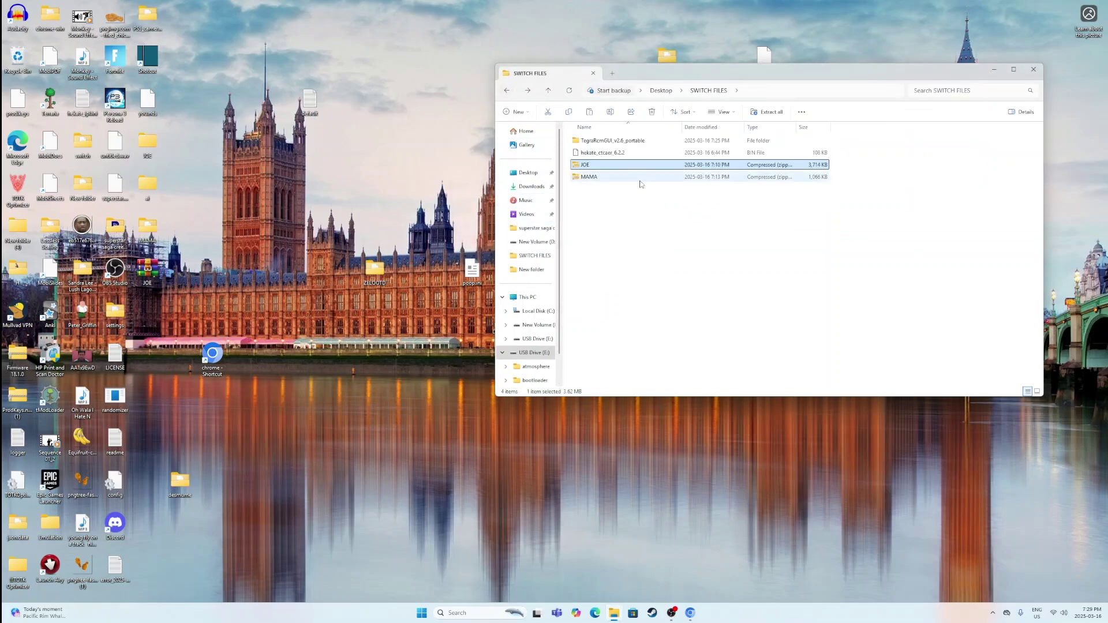
double_click(602, 178)
double_click(600, 141)
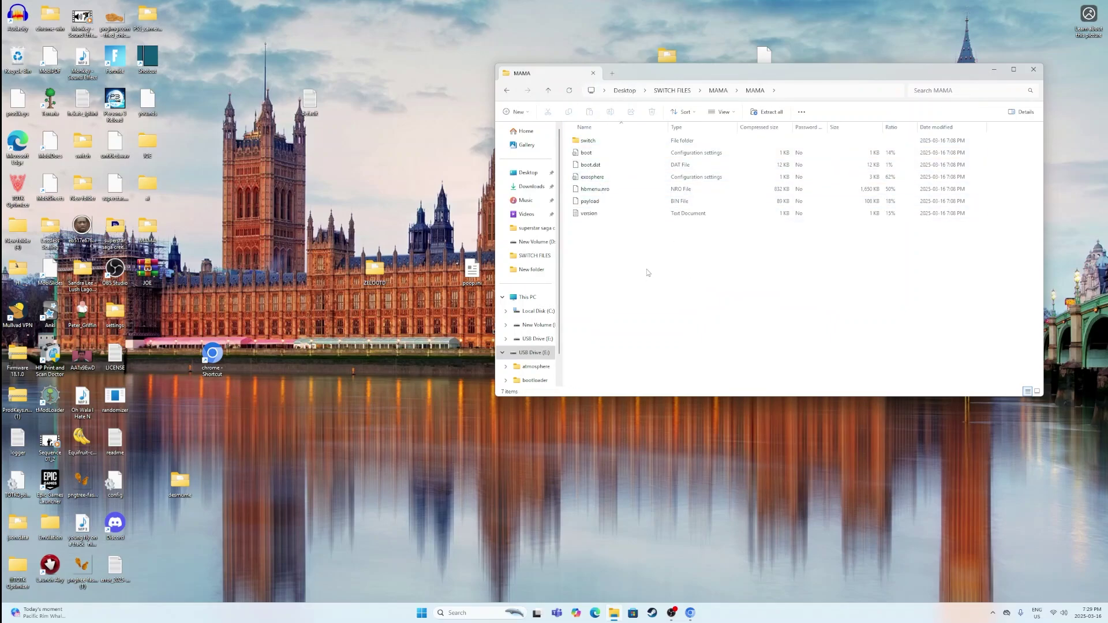
drag(621, 259, 595, 141)
right_click(598, 144)
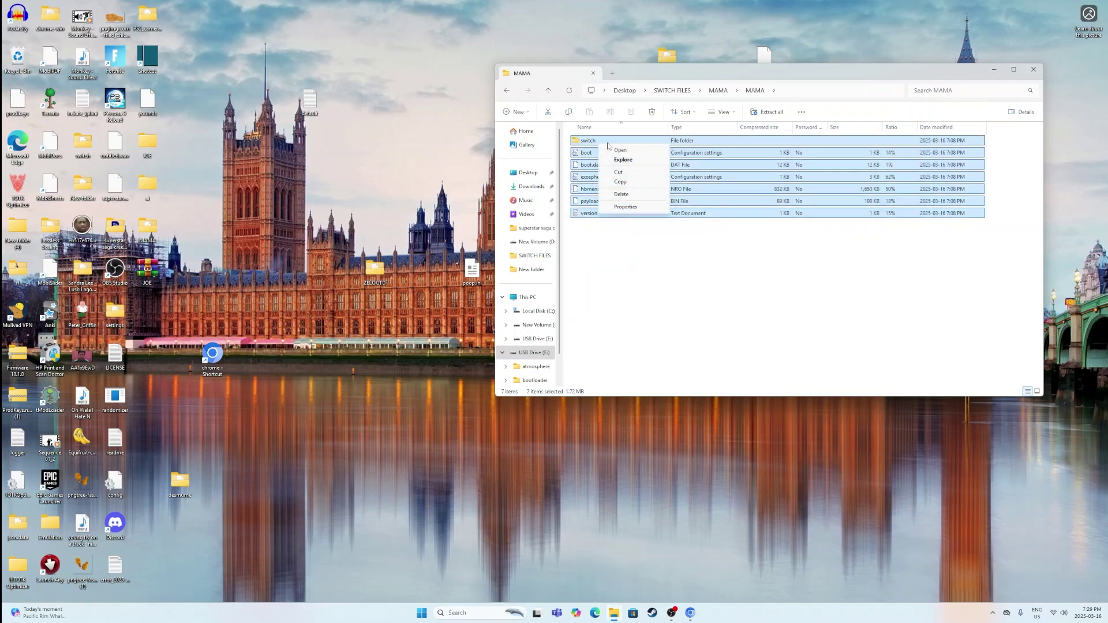
click(633, 186)
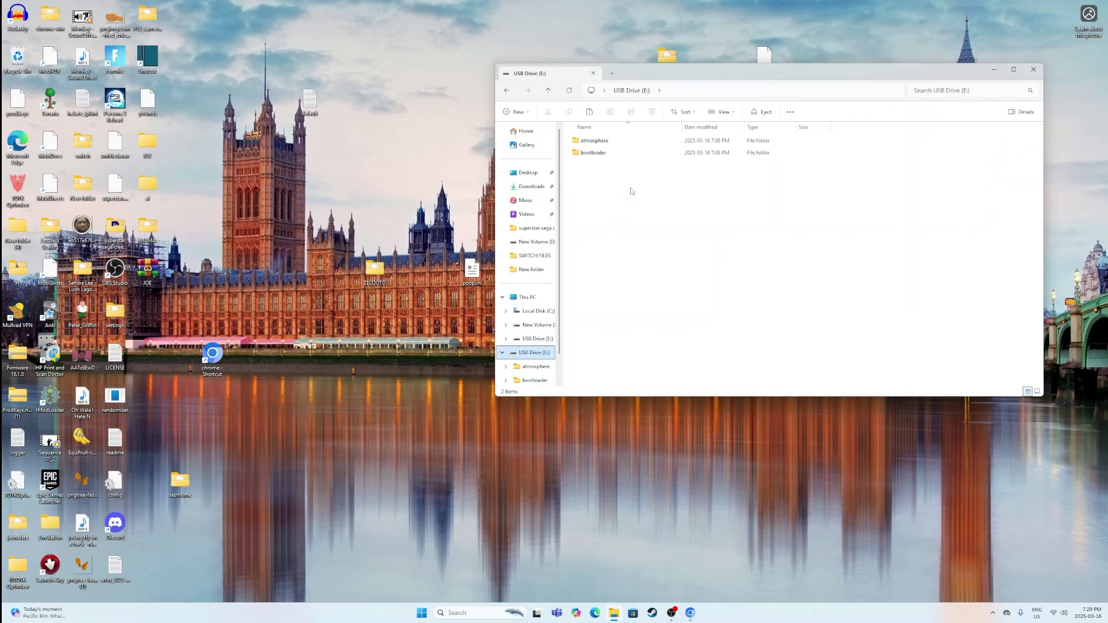
right_click(628, 209)
key(Escape)
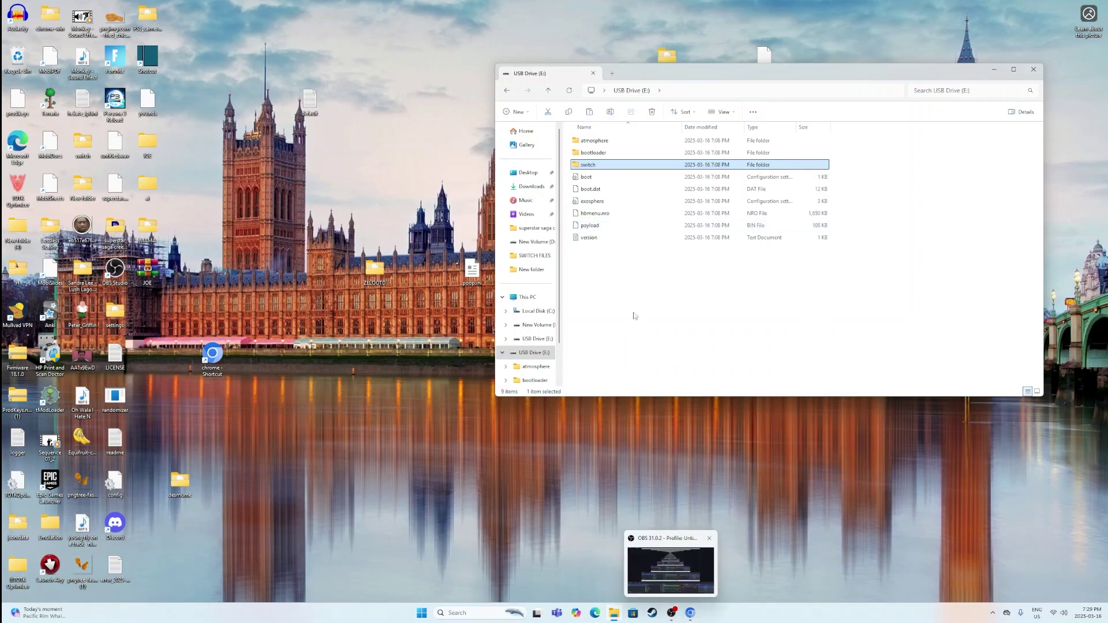
click(507, 90)
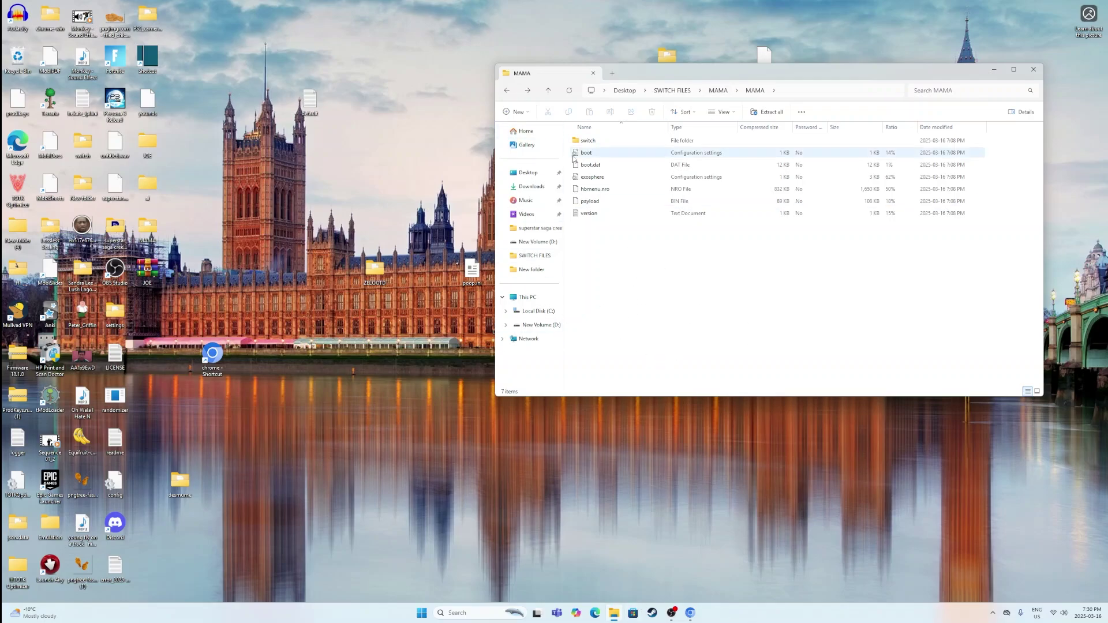
- Go back to SWITCH FILES and open the TegraRcmGUI_v2.6_portable folder
click(508, 90)
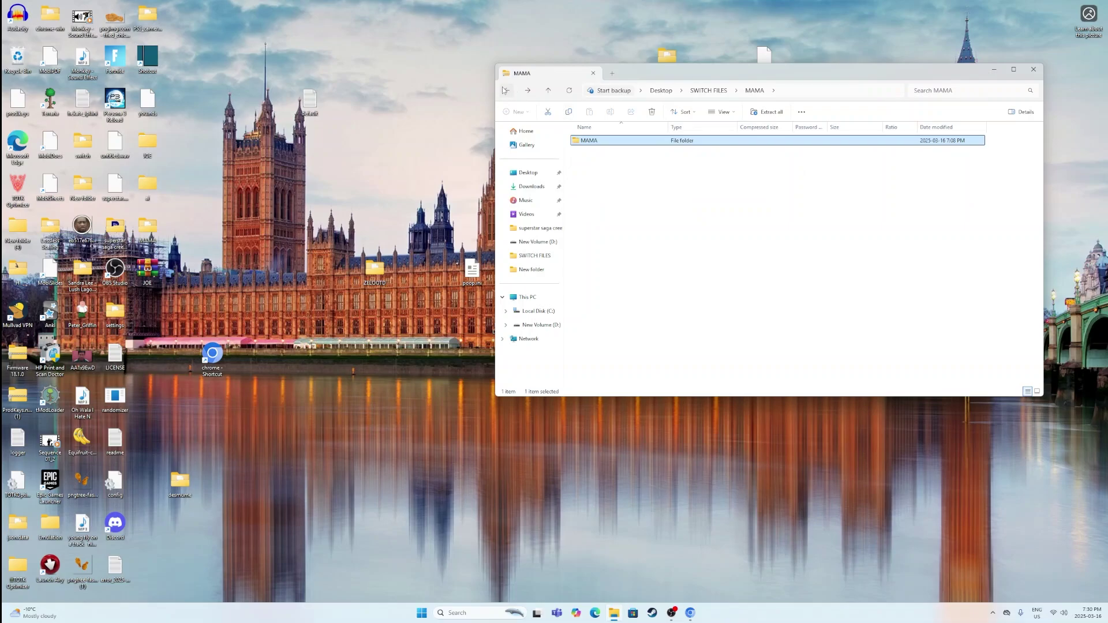
click(505, 91)
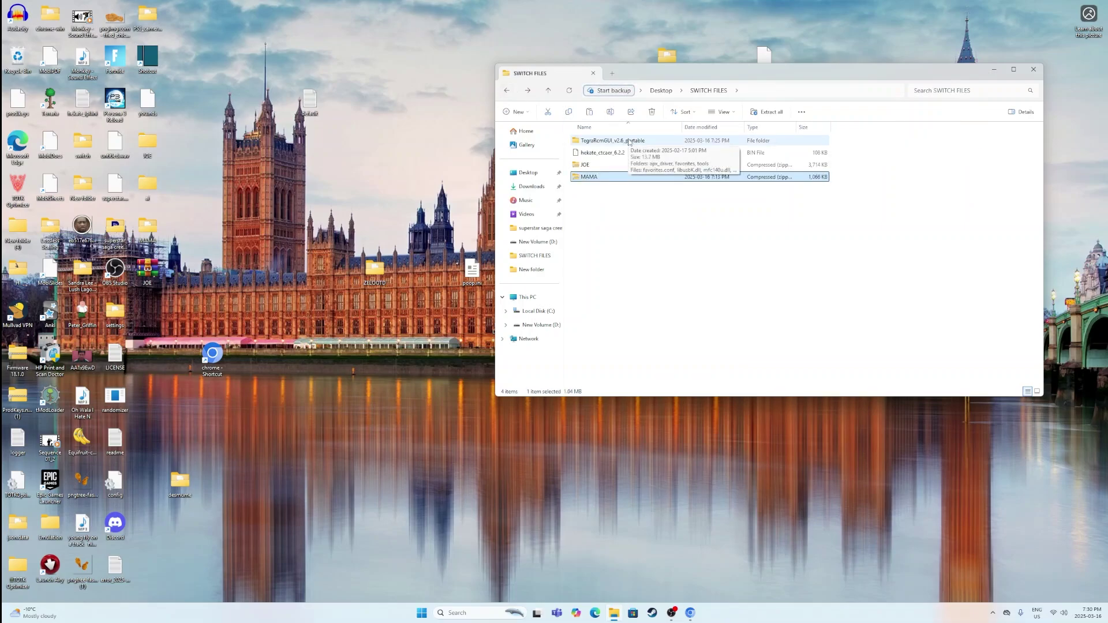
double_click(628, 141)
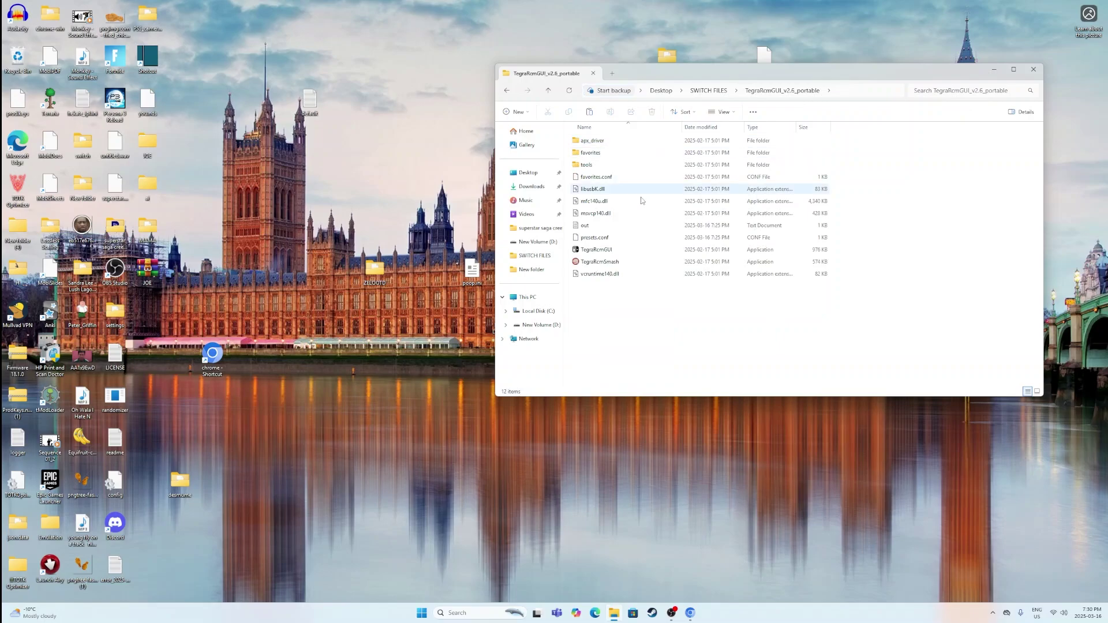
- Launch TegraRcmGUI, review its Settings tab, and return to the Payload tab
double_click(598, 251)
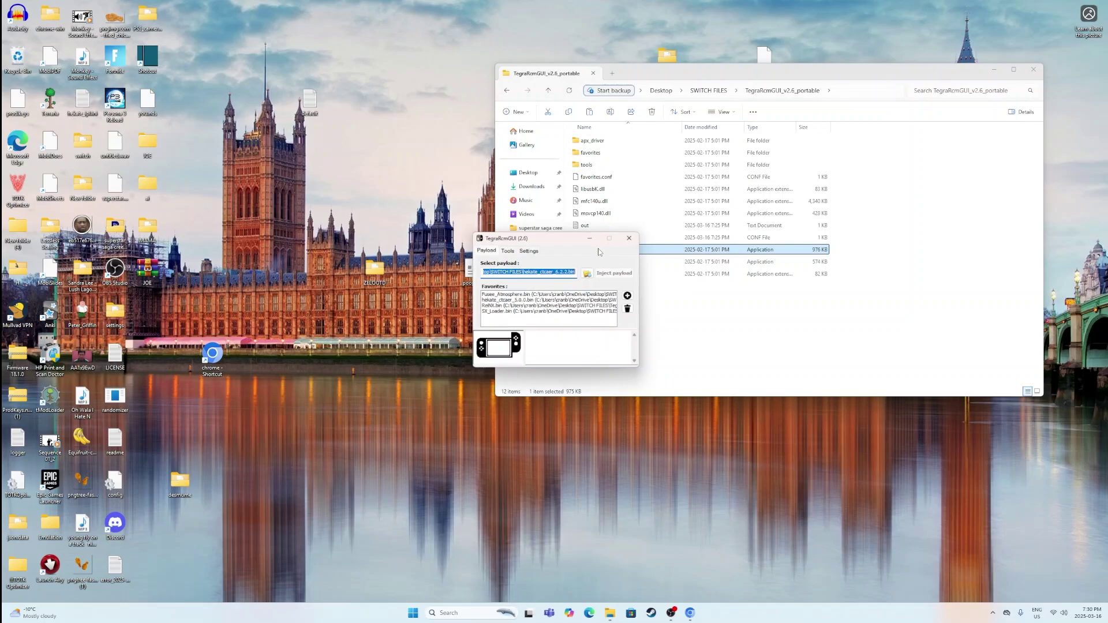
click(527, 252)
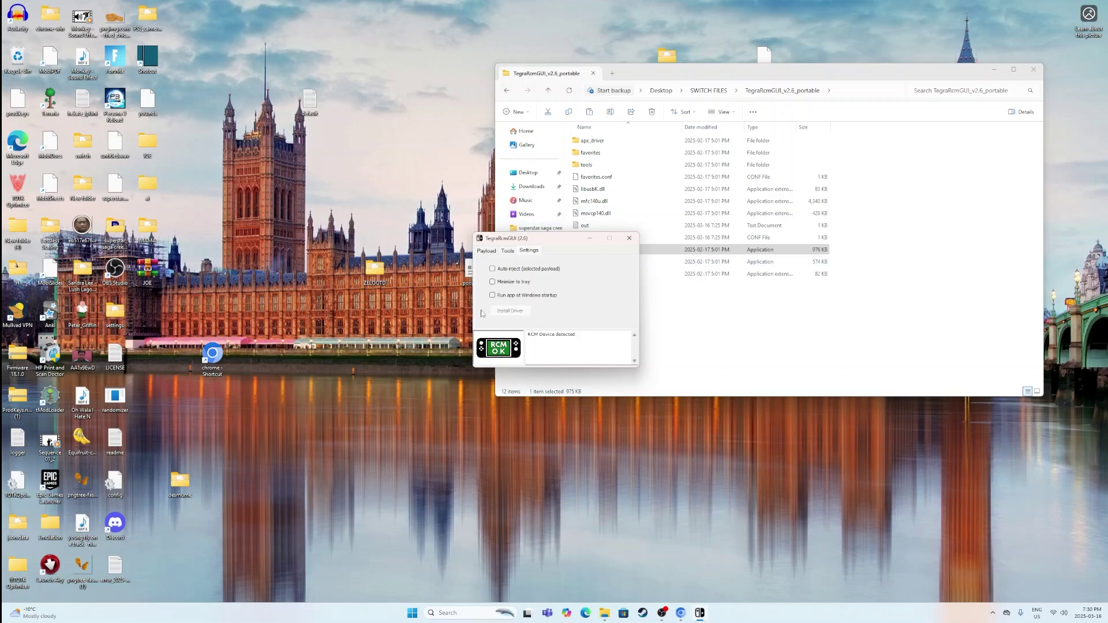
click(486, 251)
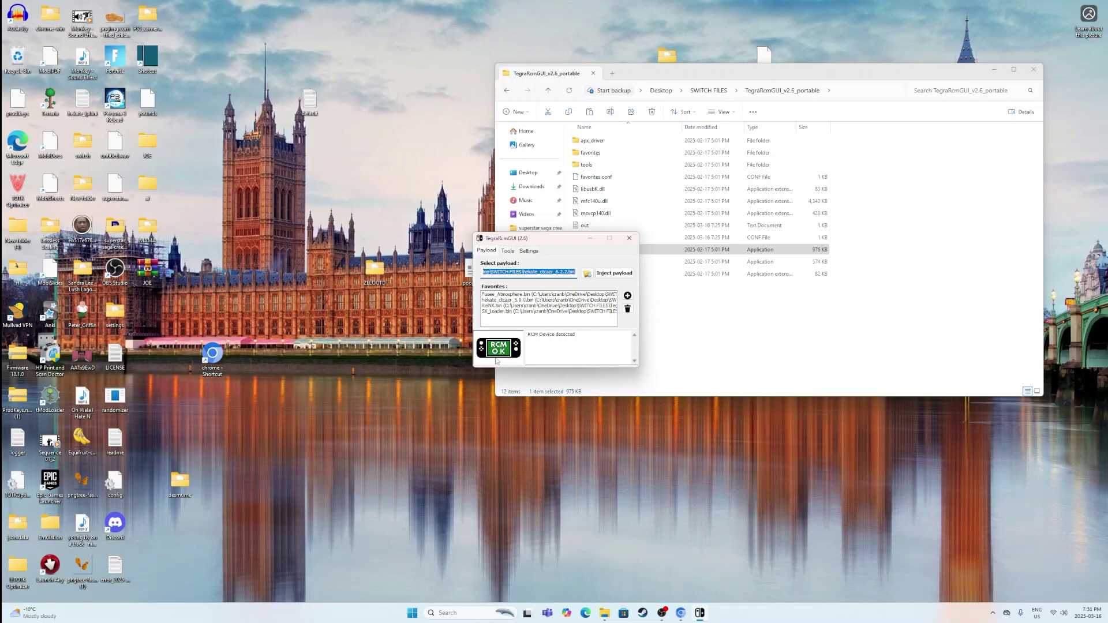
- Load hekate_ctcaer_6.2.2.bin from SWITCH FILES as the payload file
click(586, 274)
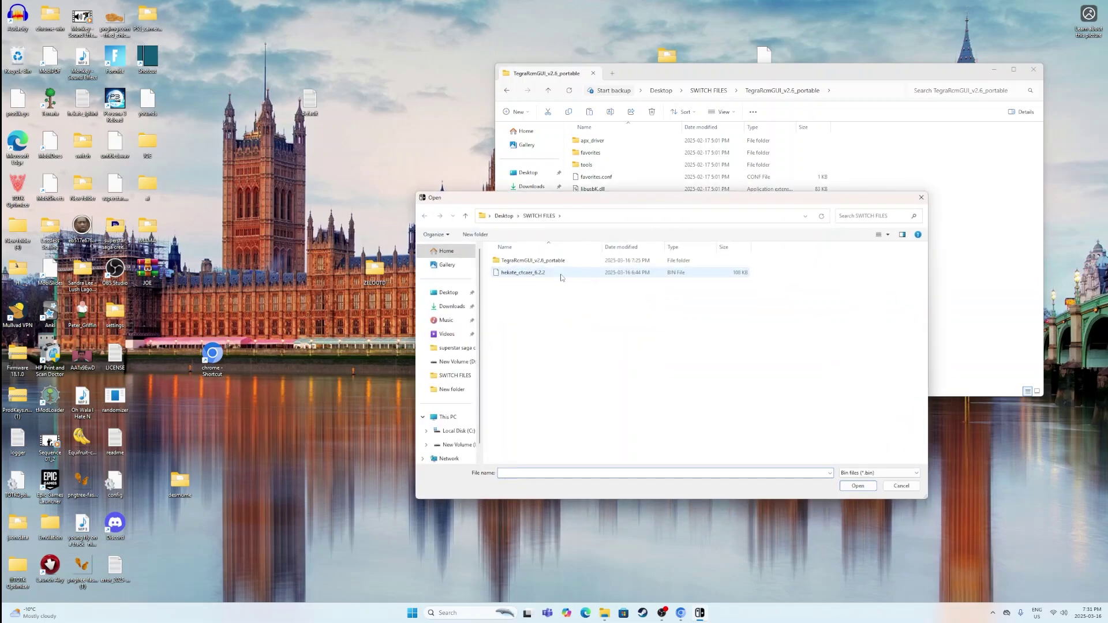
double_click(524, 272)
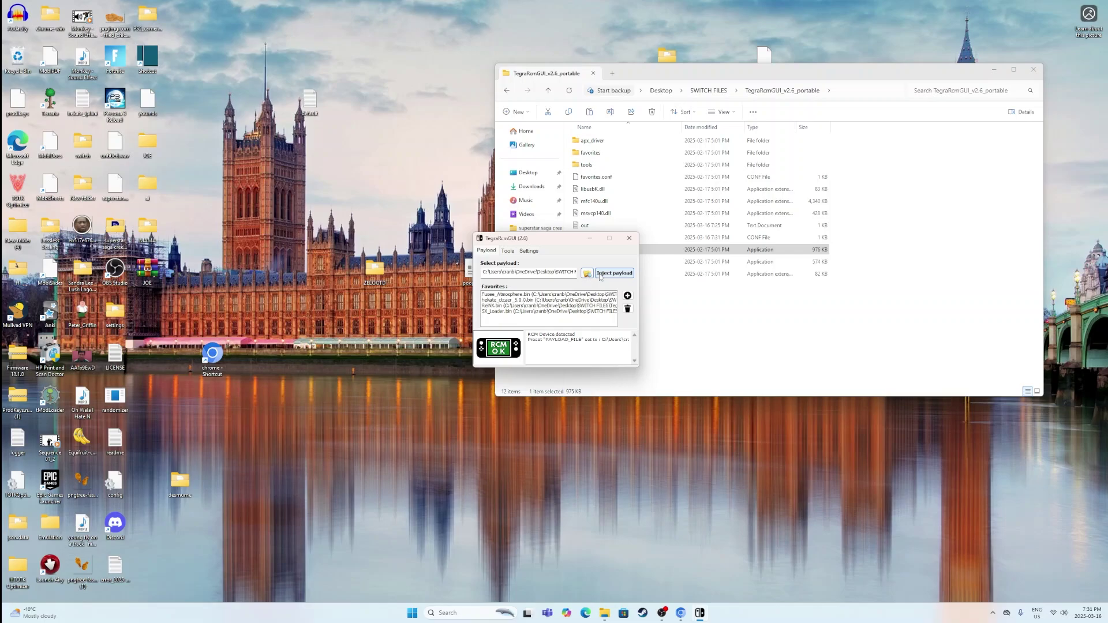
- Inject the hekate_ctcaer_6.2.2 payload into the Switch detected in RCM mode
click(600, 275)
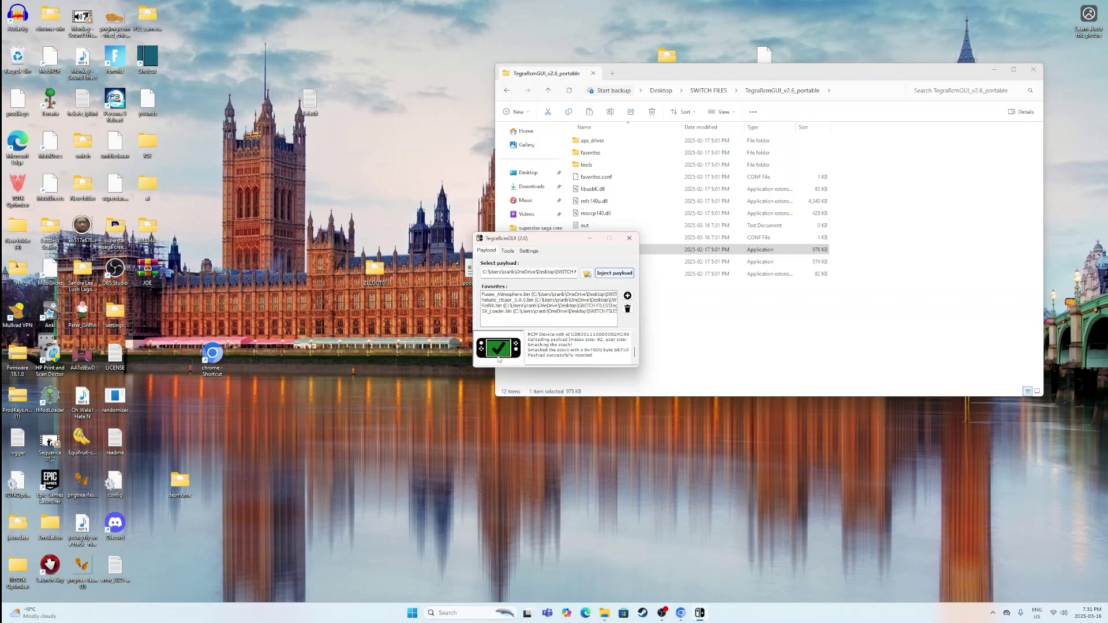